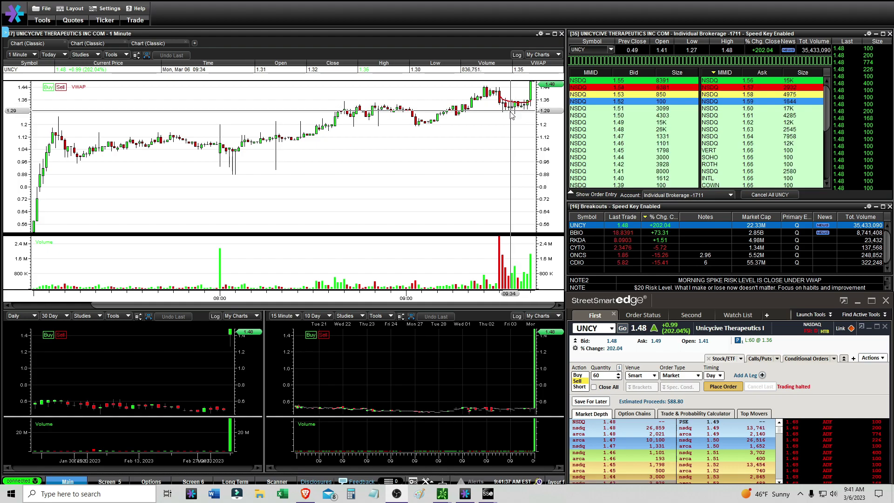
Review account balances and realized UNCY losses, then select the 09:32:13 UNCY buy fill.
left_click(646, 315)
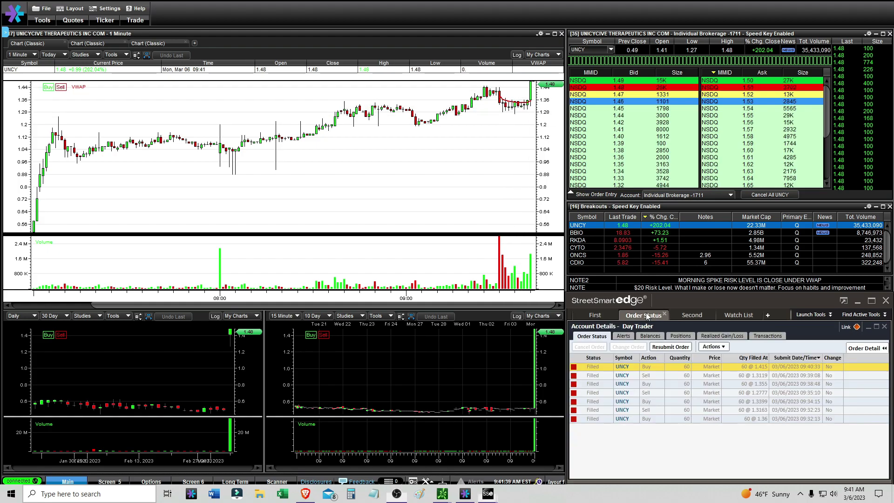
left_click(650, 337)
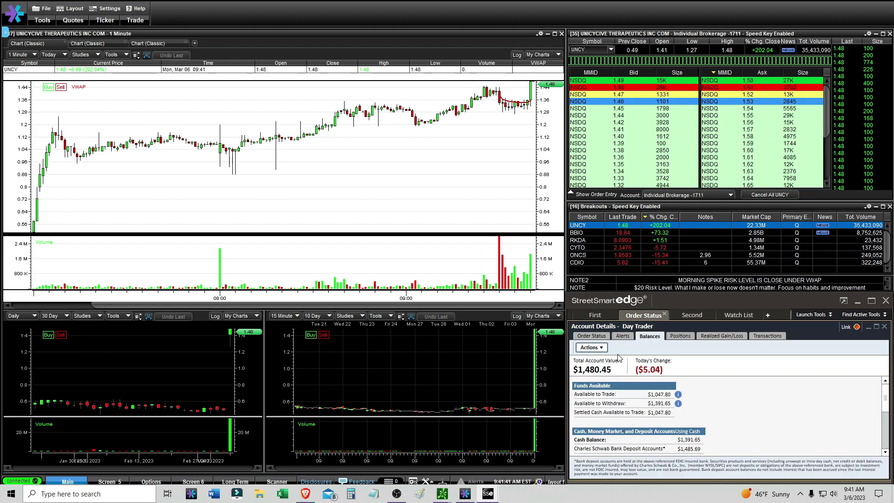
left_click(709, 337)
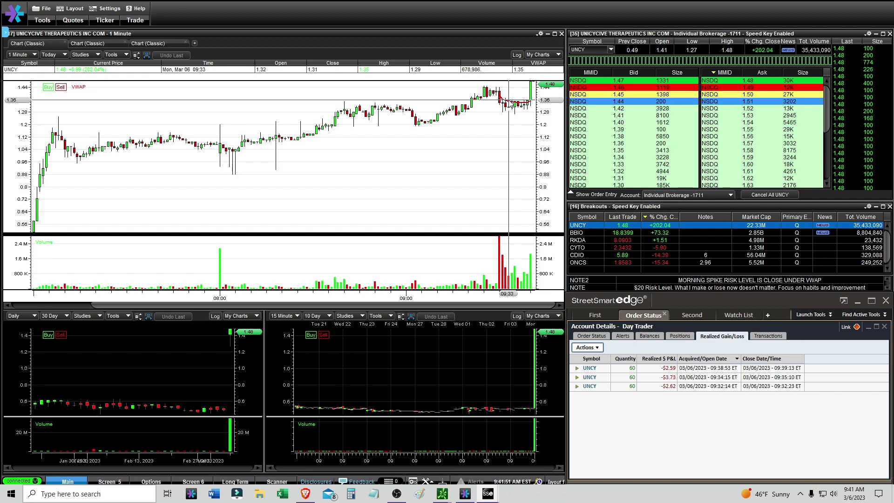
left_click(591, 336)
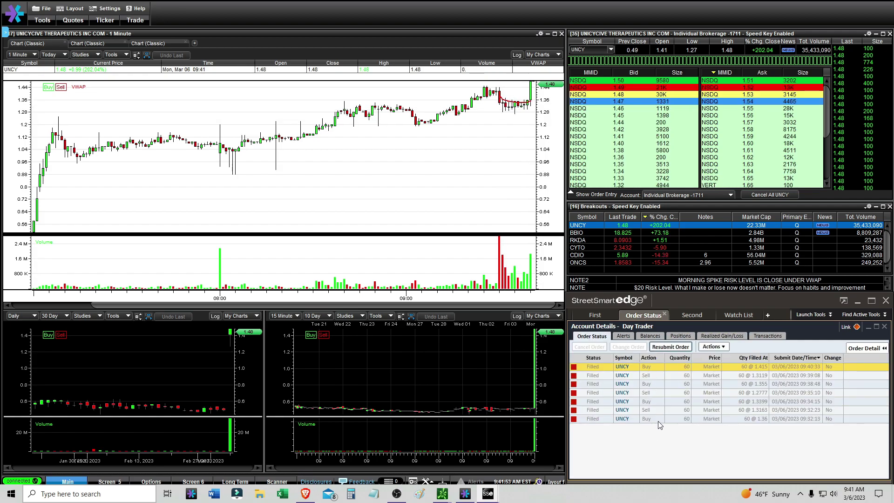
left_click(663, 419)
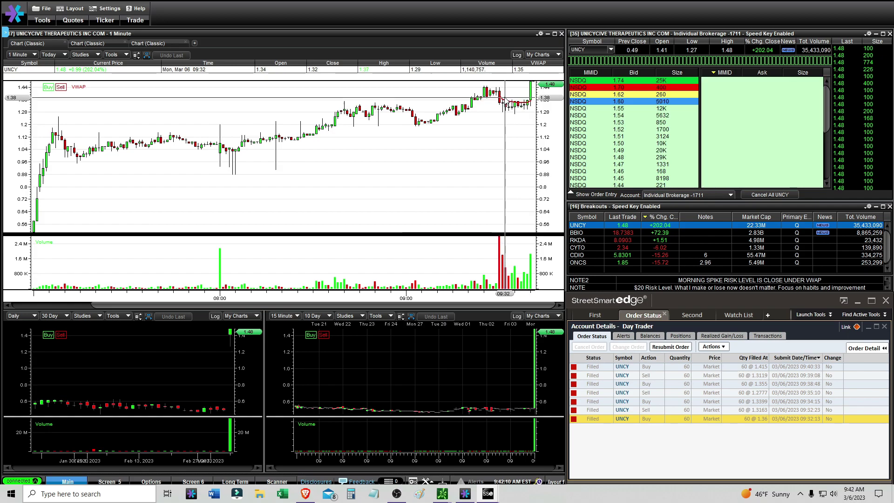
Glance at thinkorswim's UNCY multi-day charts, then minimize it to return to StreetSmart Edge.
left_click(401, 454)
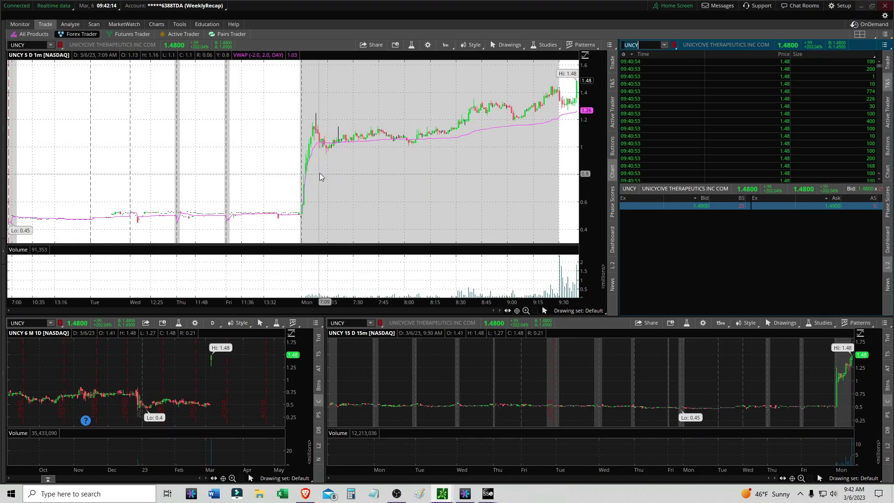
left_click(859, 7)
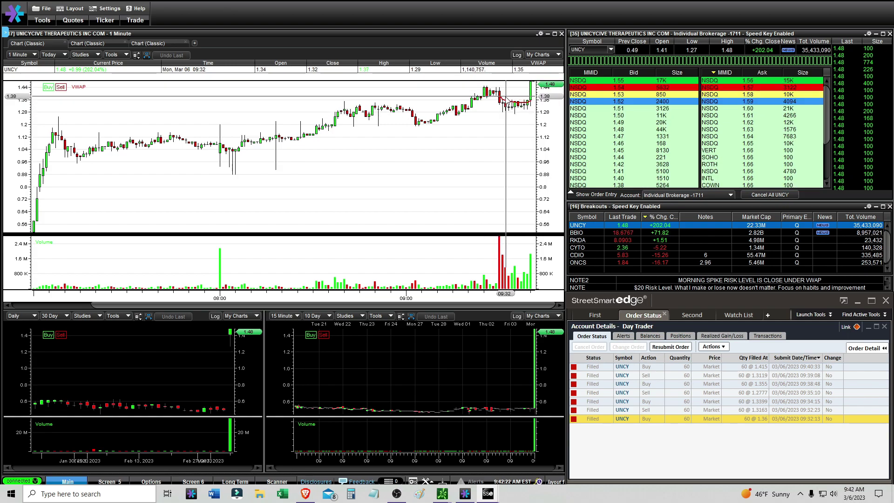
Select the 09:32:23 sell fill and then the 09:34:15 buy fill in Order Status.
left_click(786, 409)
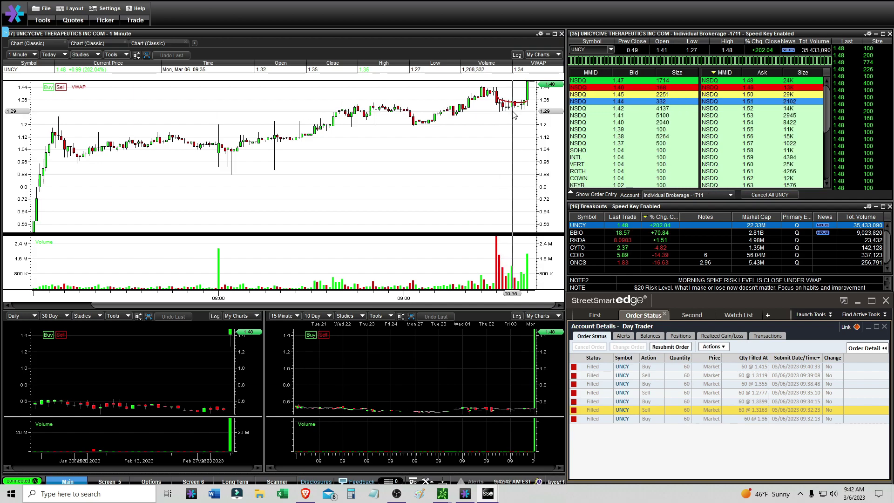
left_click(696, 403)
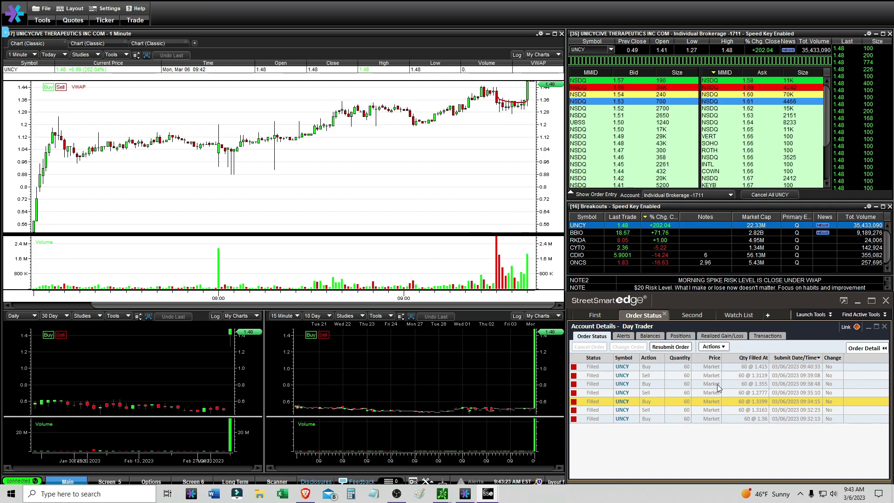
Select the 09:35:10 sell fill and then the 09:38:48 buy fill in Order Status.
left_click(742, 394)
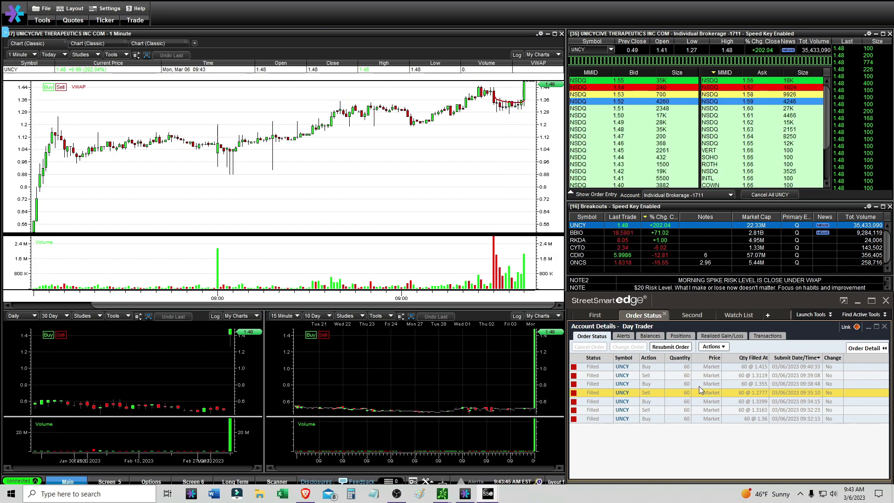
left_click(698, 385)
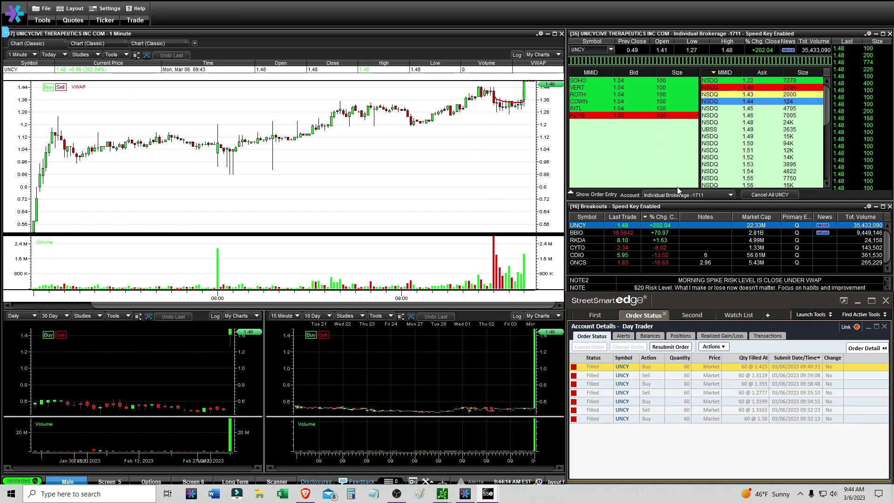
left_click(600, 317)
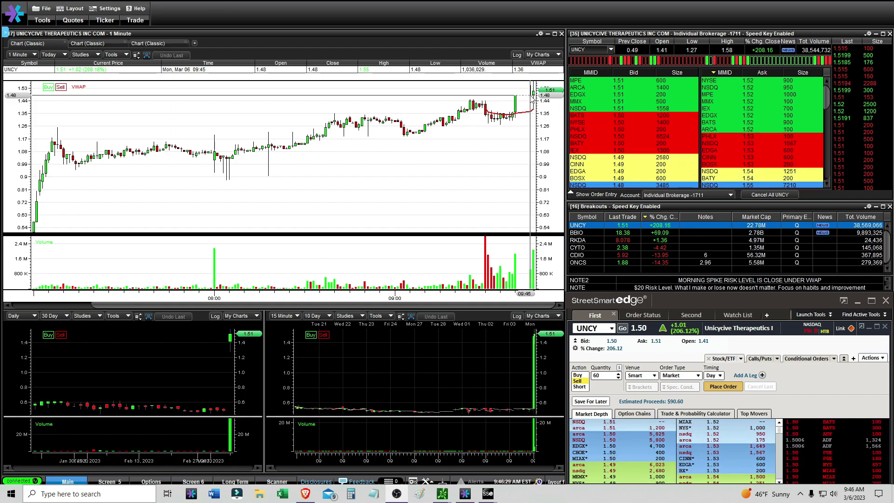
Show Order Status with the new 09:45:55 sell of 60 UNCY at 1.495 on top.
left_click(663, 316)
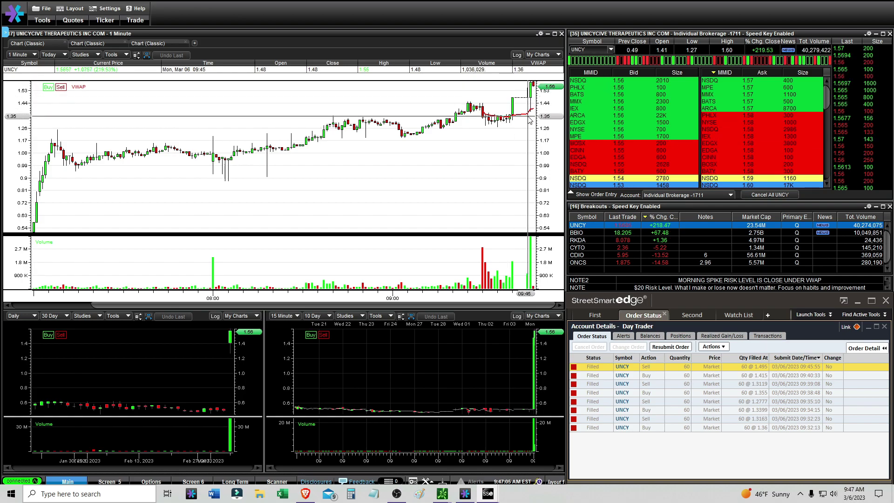
Check the updated $1,481.35 account balance, then return to the filled orders list.
left_click(660, 338)
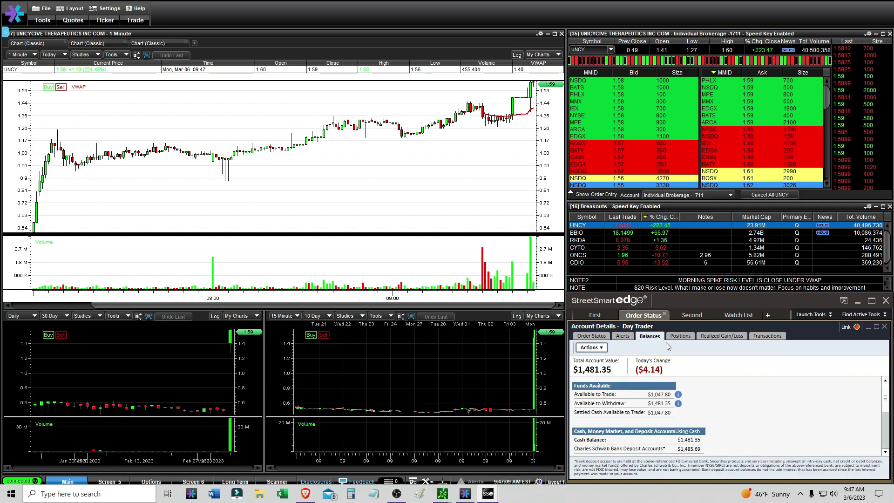
left_click(588, 336)
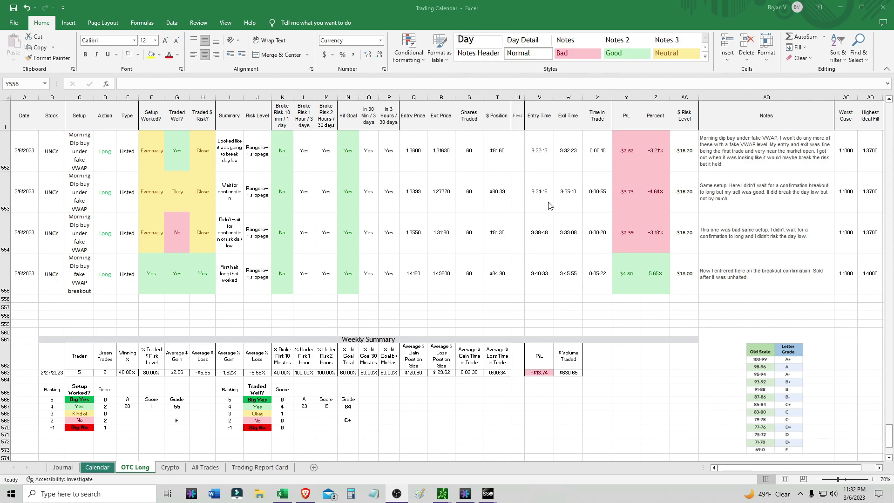
Bring StreetSmart Edge forward and check its balances and filled UNCY orders list.
left_click(485, 497)
left_click(519, 473)
left_click(651, 336)
left_click(592, 337)
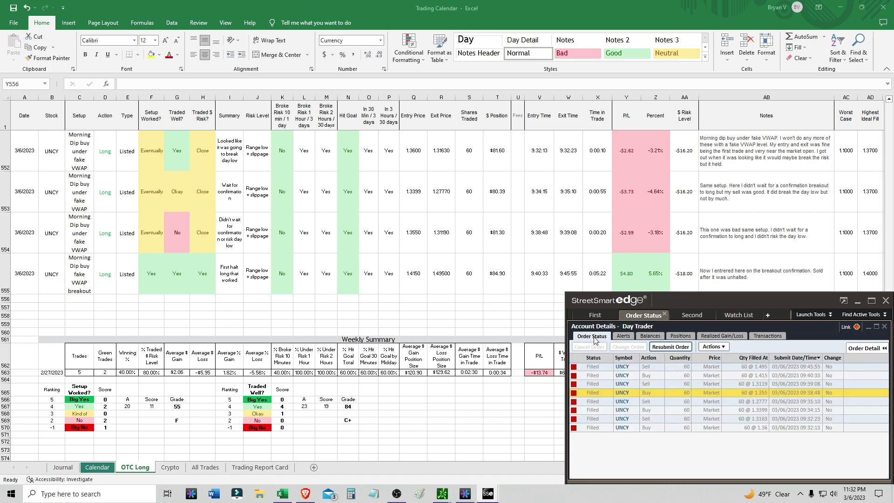
Return to the Excel journal, then minimize it to show thinkorswim's UNCY charts.
key("alt+Tab")
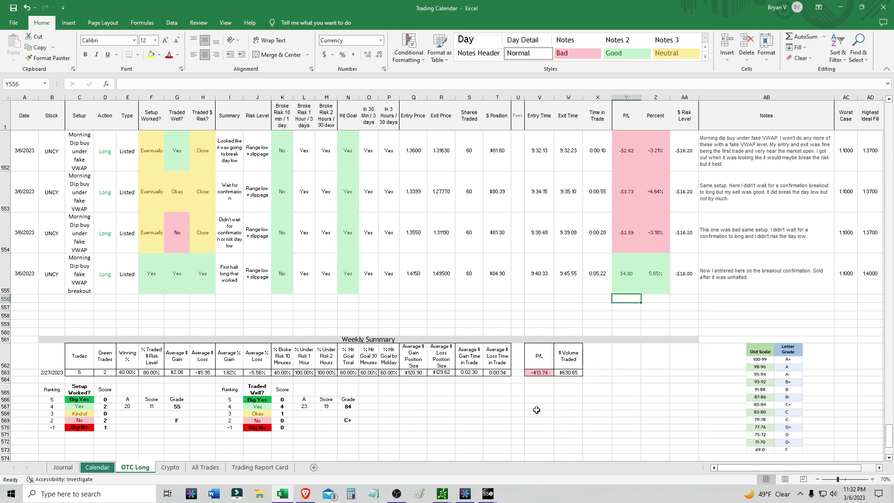
left_click(836, 12)
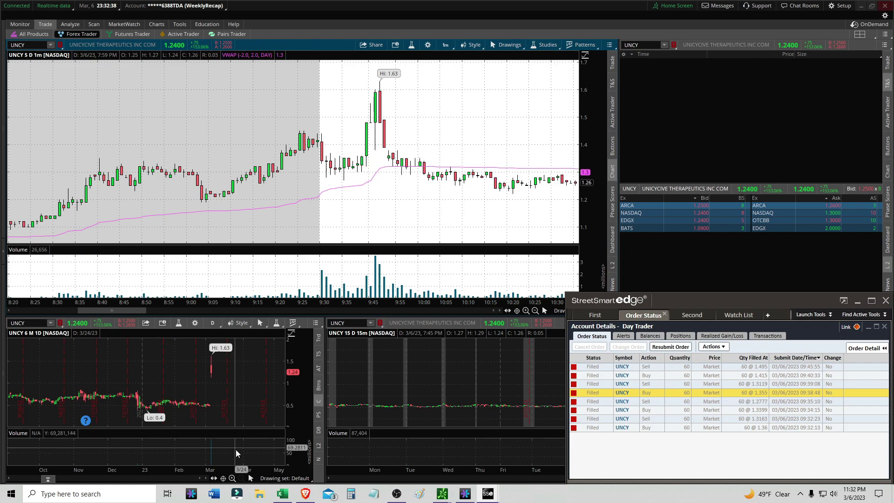
left_click(283, 494)
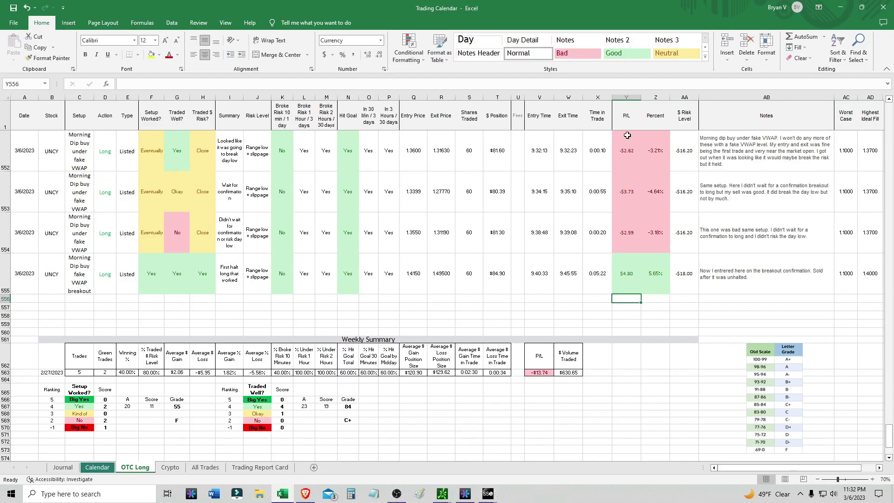
left_click(839, 9)
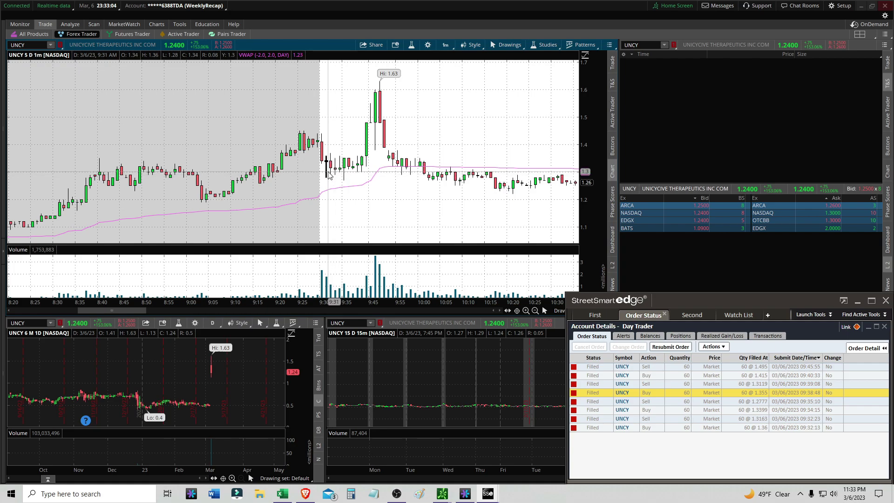
left_click(282, 494)
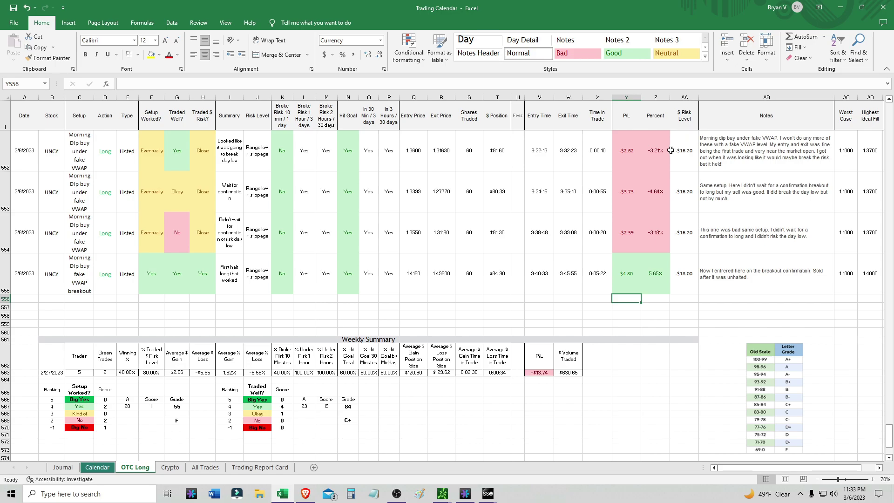
left_click(235, 195)
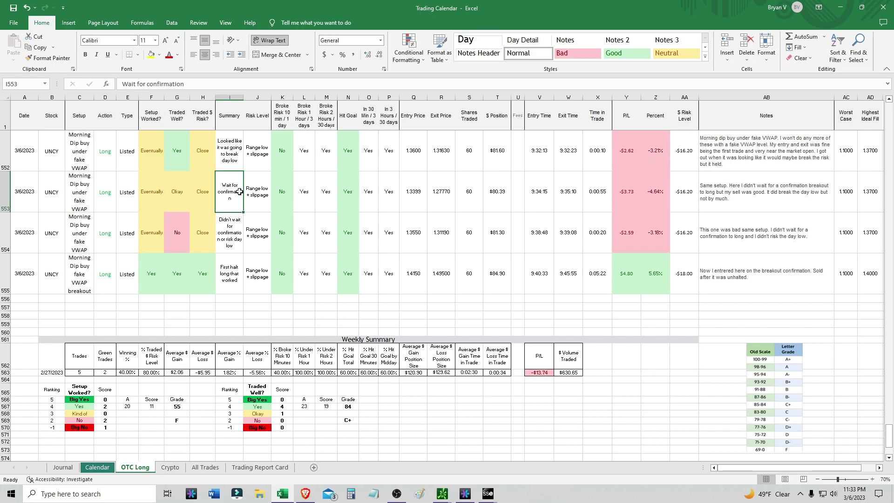
left_click(838, 8)
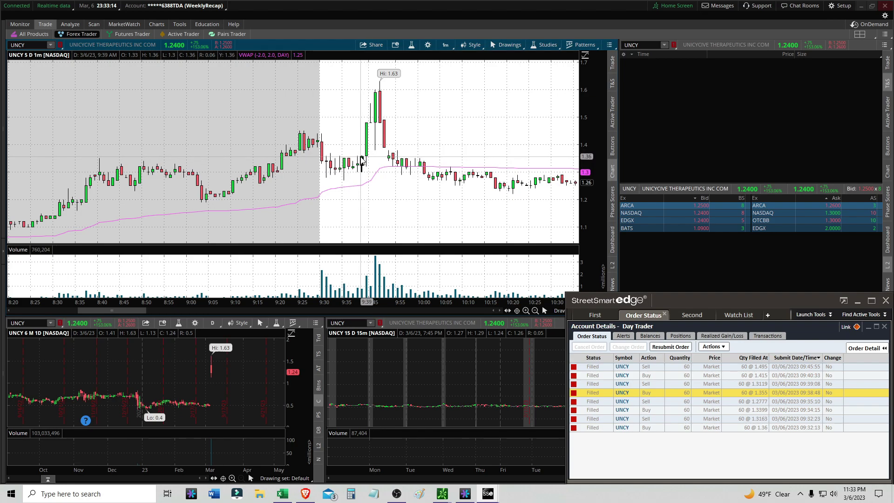
left_click(279, 494)
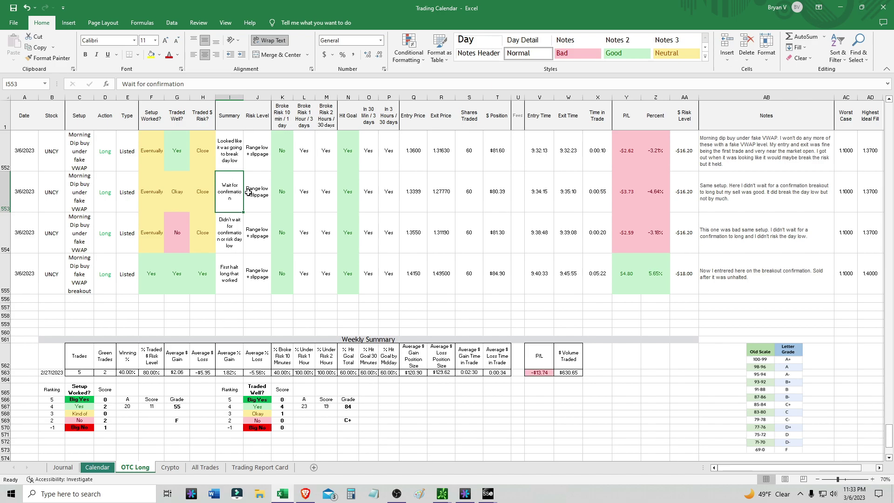
left_click(840, 9)
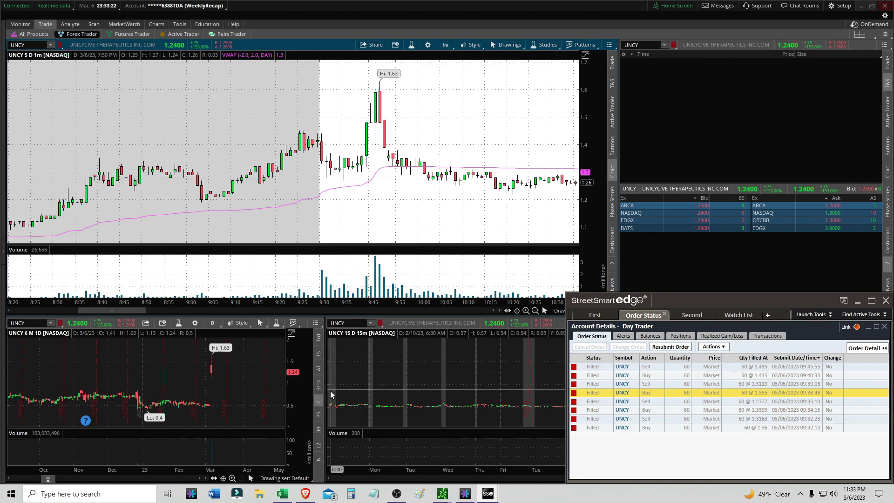
left_click(283, 494)
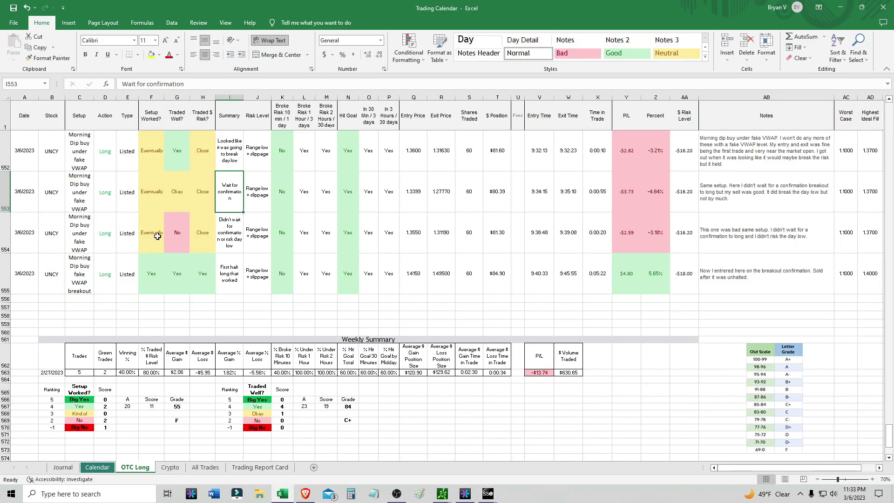
left_click(234, 237)
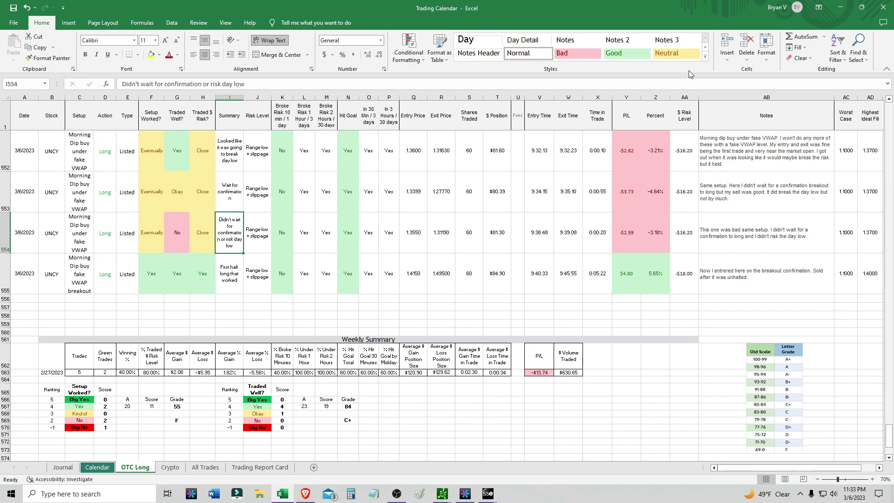
left_click(839, 11)
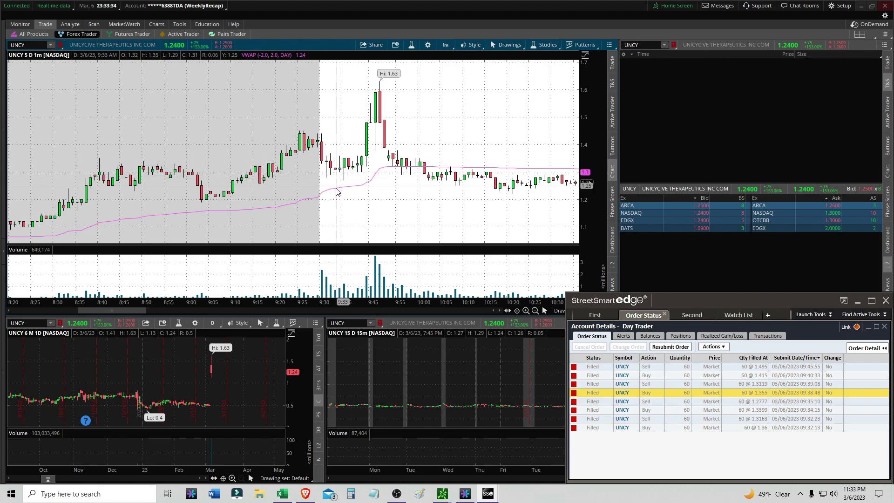
left_click(278, 494)
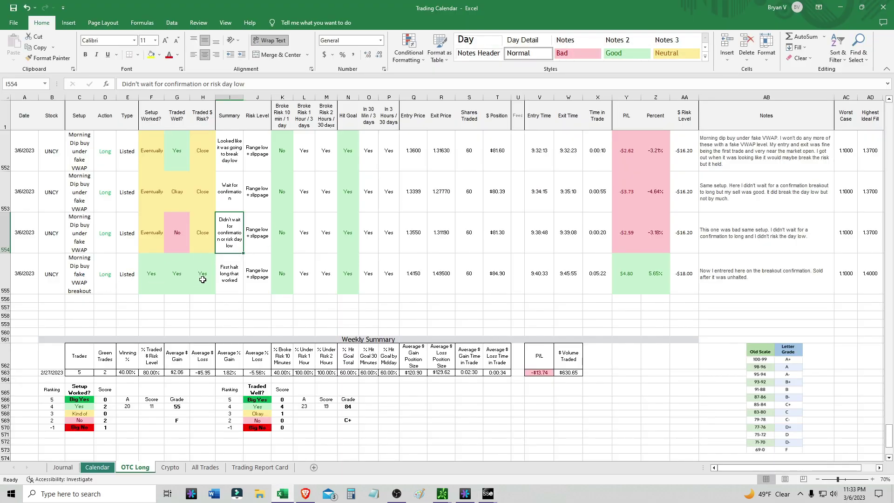
left_click(223, 282)
left_click(176, 282)
left_click(626, 281)
left_click(841, 7)
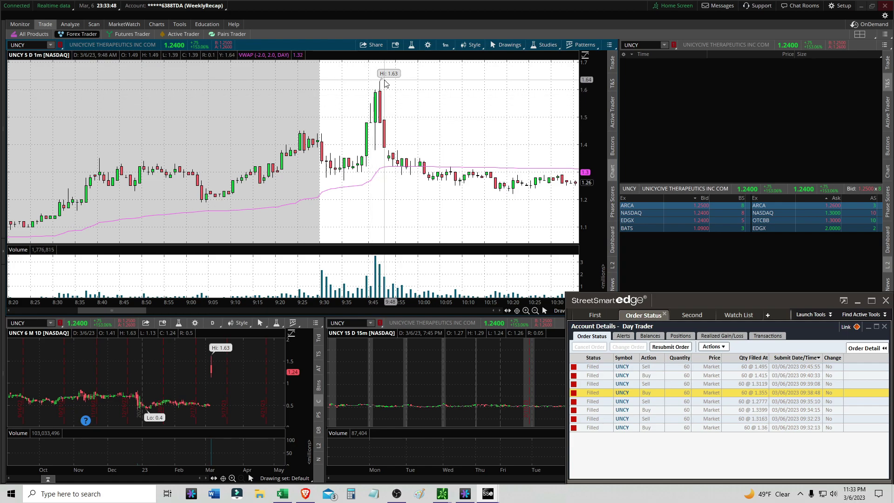
Enter a 1.63 best-case exit price in cell R555 of the journal.
left_click(283, 494)
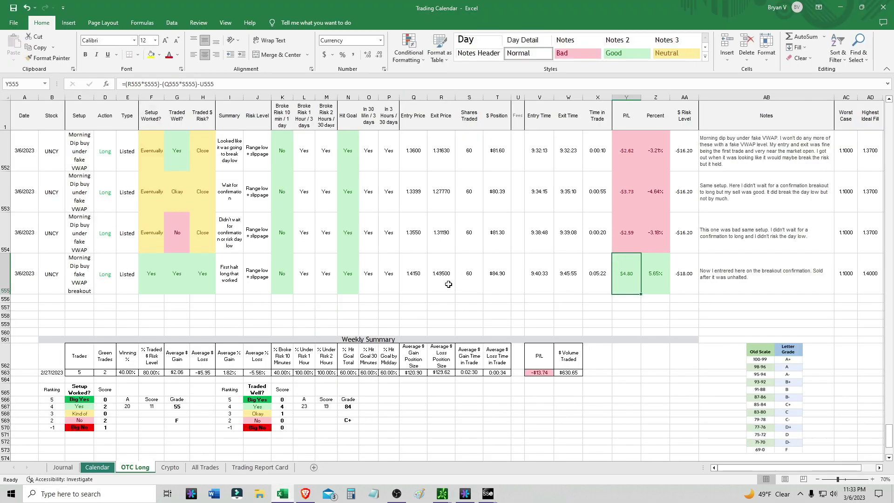
type("1")
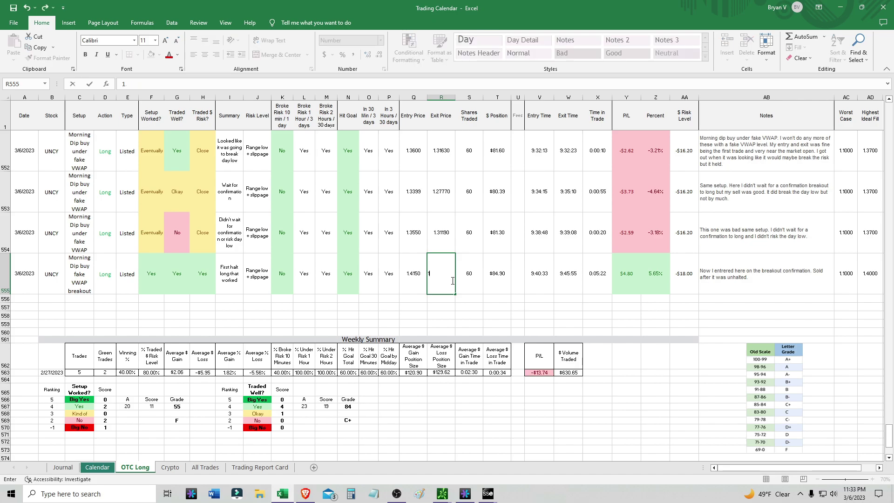
type(".63")
key("Return")
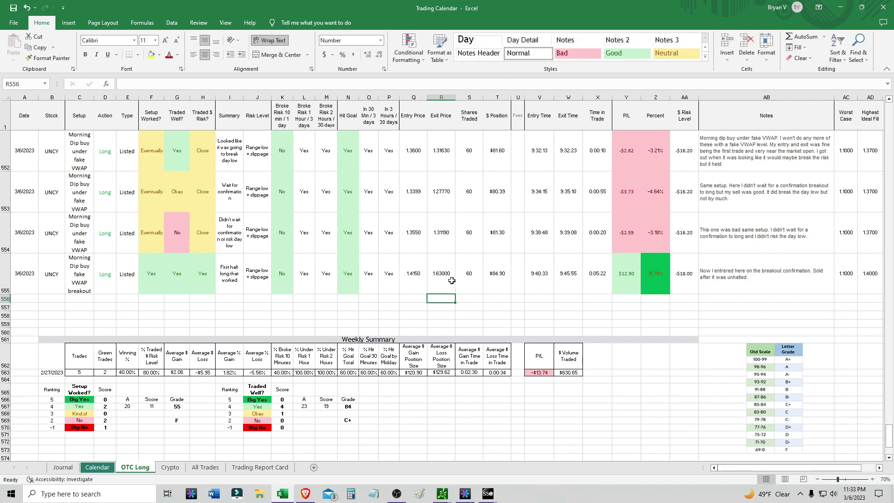
Undo back to the 1.495 exit and select Y552:Y554 to total the three losing trades.
key("ctrl+z")
left_click_drag(633, 146, 630, 233)
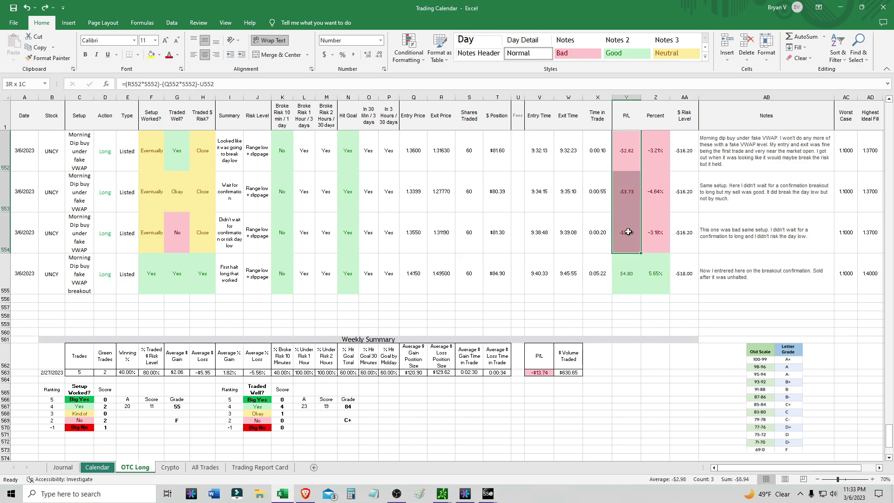
left_click(841, 7)
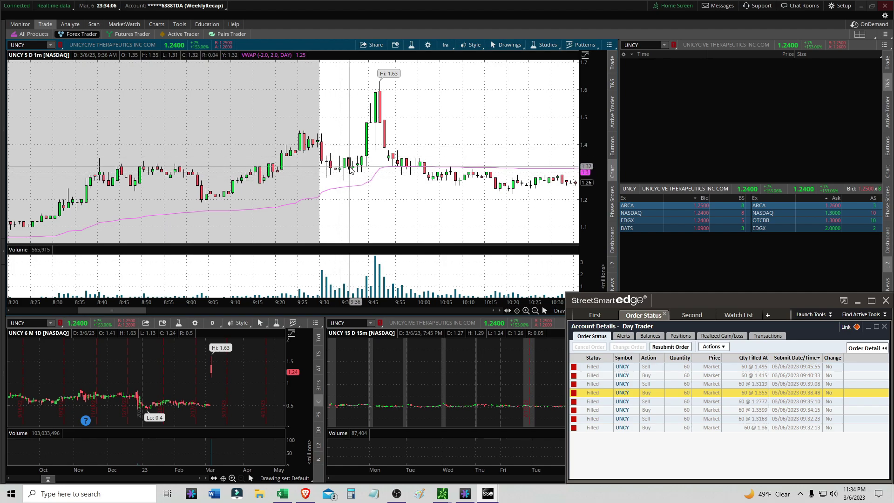
Bring up the other trading platform's full-screen UNCY 1-minute chart, Level 2 and scanner.
left_click(465, 493)
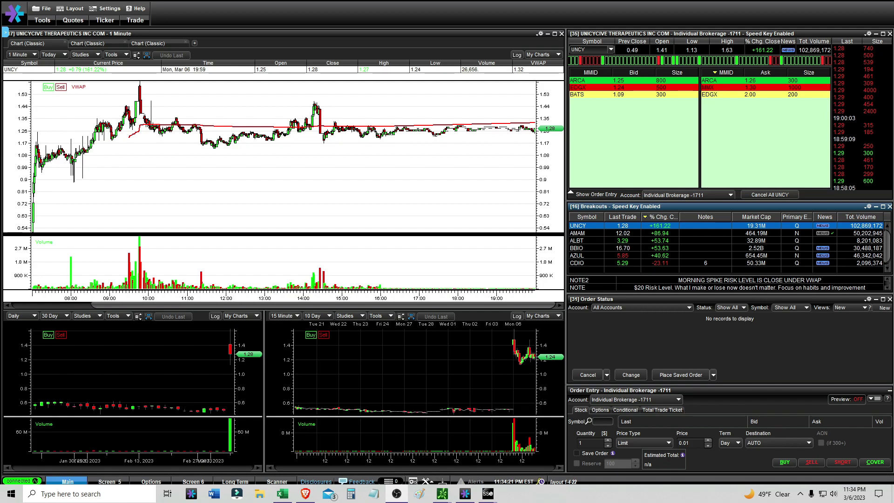
Switch back to the Main@thinkorswim window showing UNCY's 1-minute and 15-minute charts.
mouse_move(452, 486)
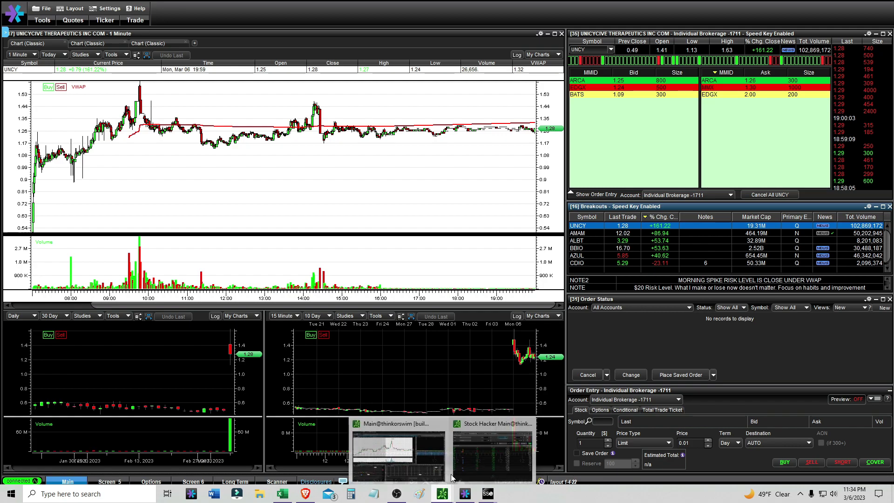
left_click(384, 440)
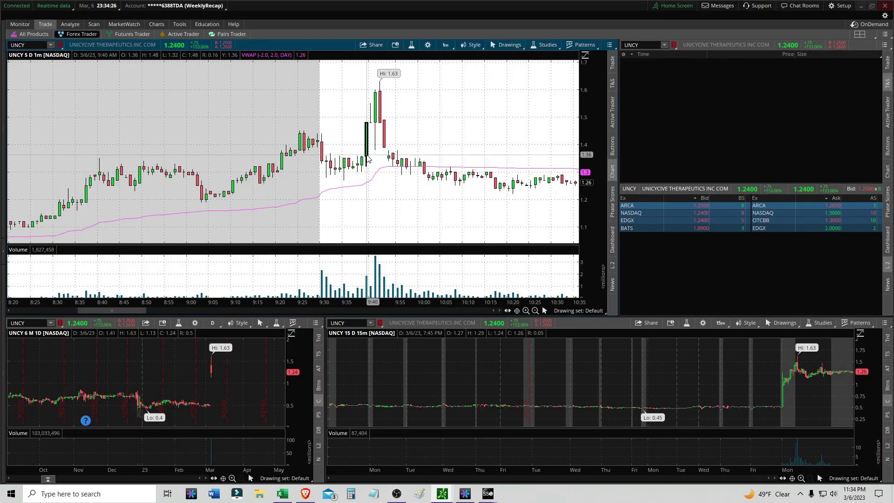